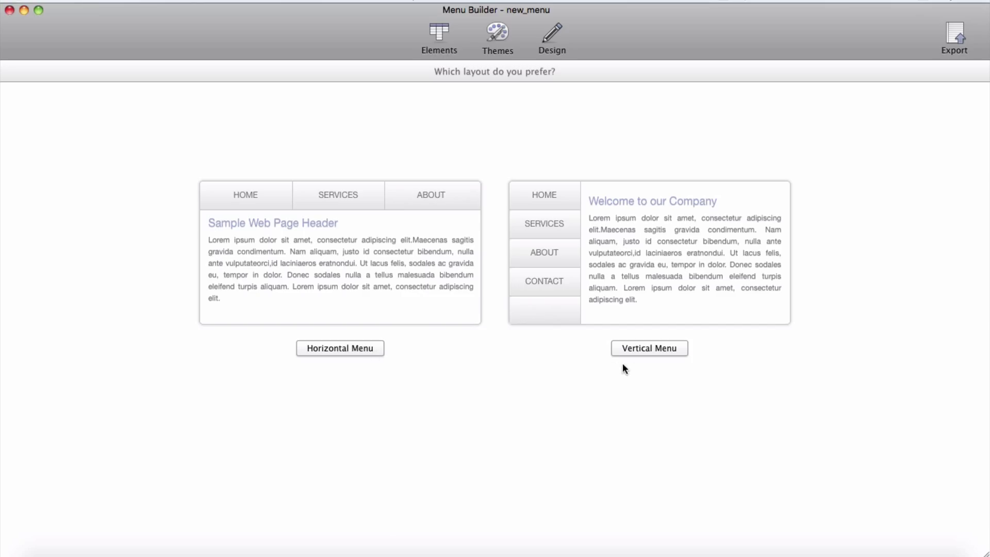
- Choose the horizontal layout for the HOME/SERVICES/ABOUT/CONTACT menu
{"action": "left_click", "coordinate": [344, 348]}
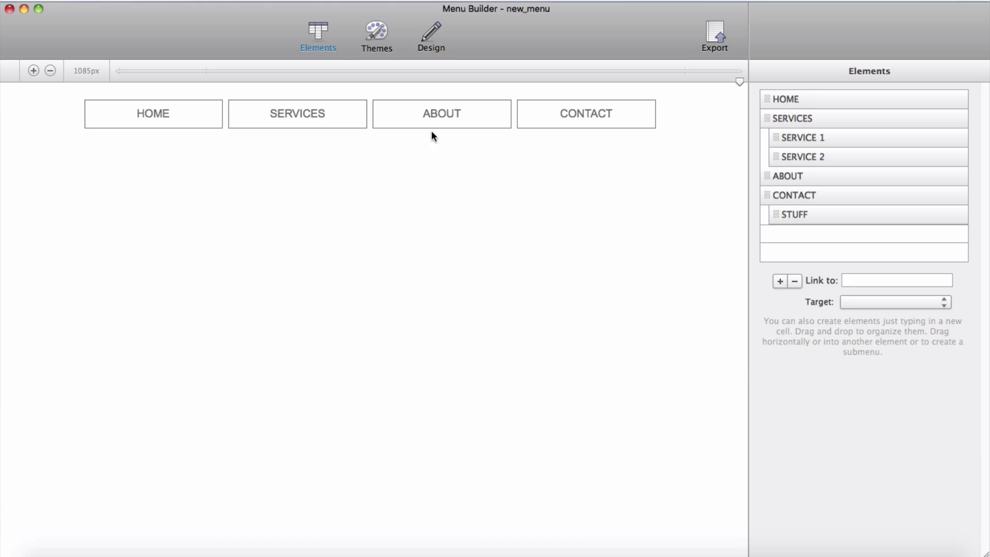
- In Design properties, enter TopMenu as the Selector ID and MainMenu as the Class
{"action": "left_click", "coordinate": [432, 49]}
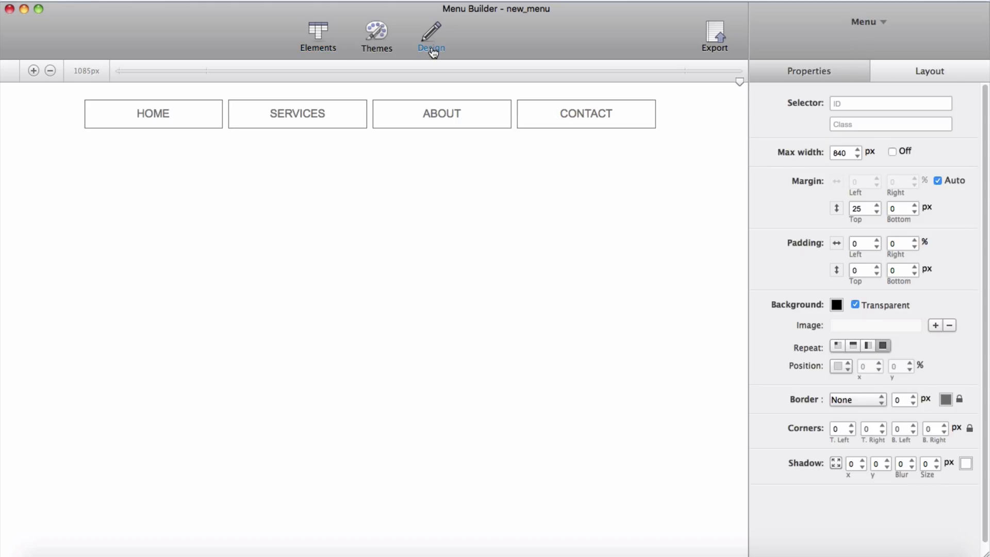
{"action": "left_click", "coordinate": [849, 104]}
{"action": "type", "text": "Top"}
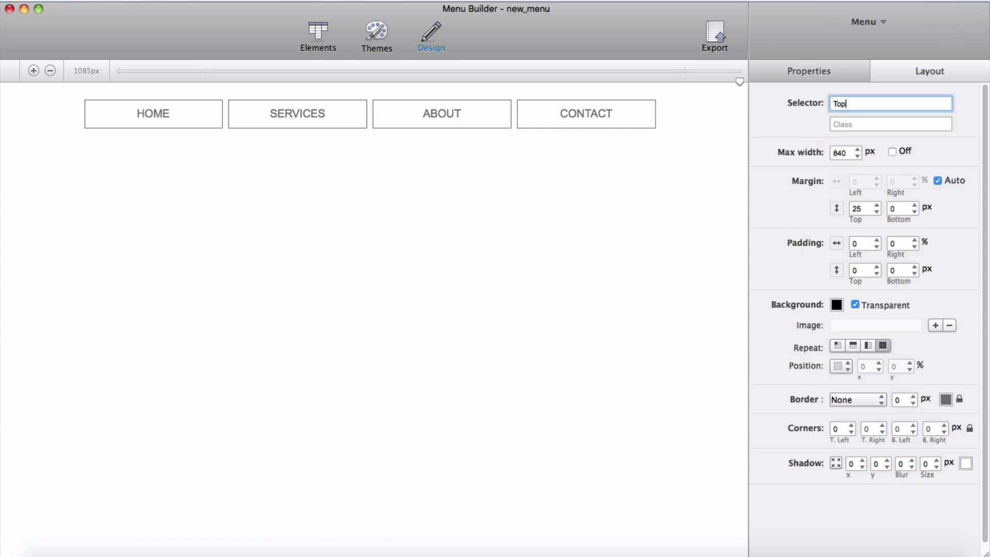
{"action": "type", "text": "Menu"}
{"action": "left_click", "coordinate": [856, 125]}
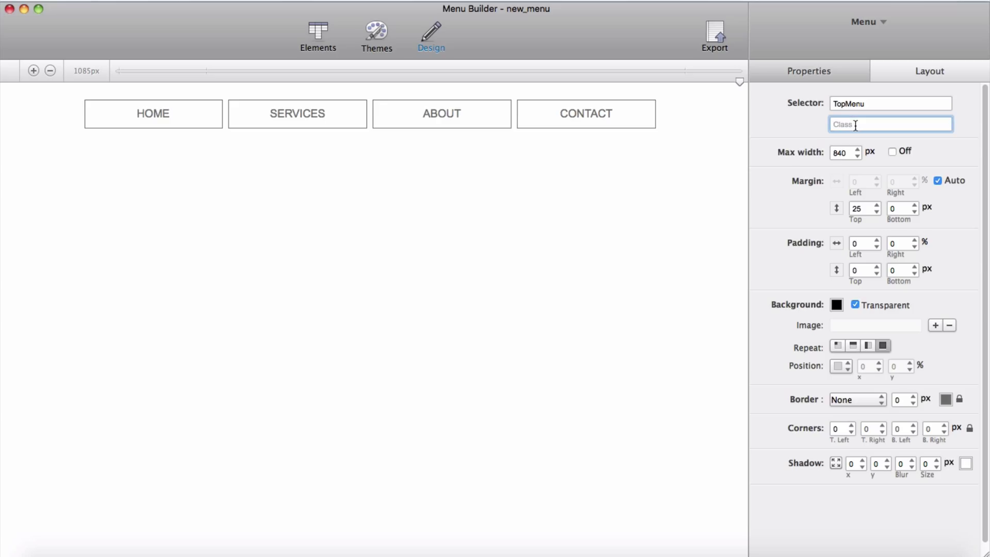
{"action": "type", "text": "MainMenu"}
{"action": "key", "text": "Return"}
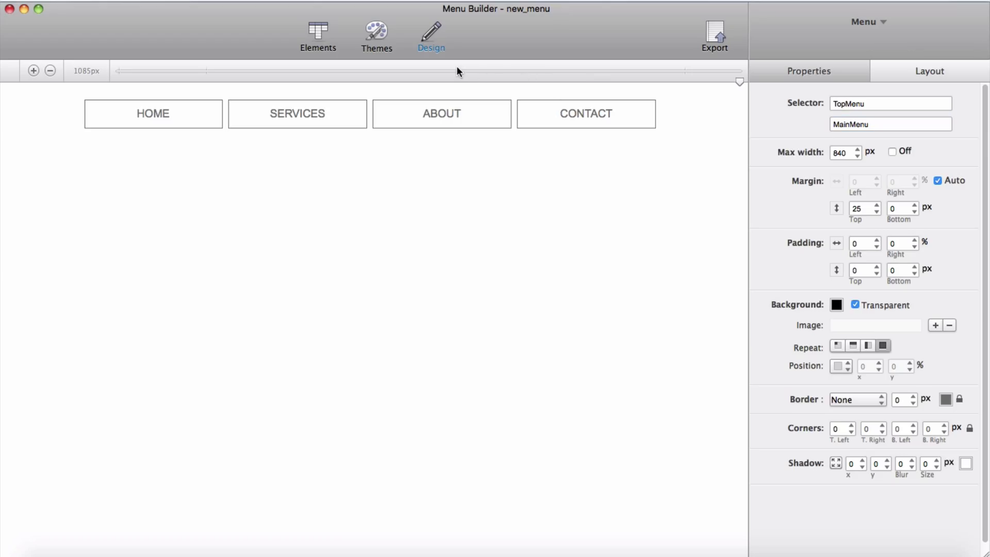
- Save the menu as Main-Menu.mb in untitled folder 6 before exporting
{"action": "left_click", "coordinate": [719, 38]}
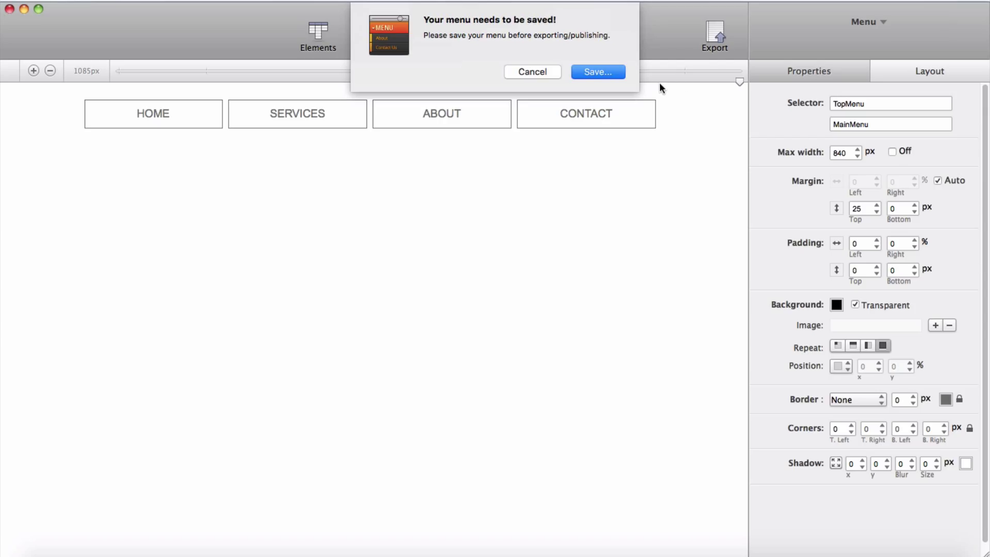
{"action": "left_click", "coordinate": [598, 72]}
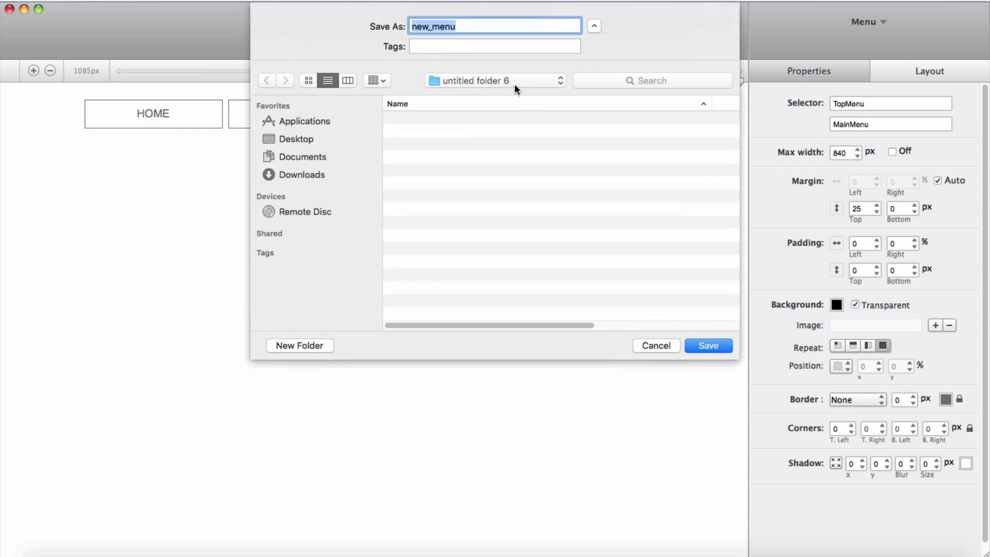
{"action": "left_click", "coordinate": [481, 28]}
{"action": "key", "text": "BackSpace"}
{"action": "key", "text": "BackSpace"}
{"action": "key", "text": "BackSpace"}
{"action": "key", "text": "BackSpace"}
{"action": "key", "text": "BackSpace"}
{"action": "key", "text": "BackSpace"}
{"action": "key", "text": "BackSpace"}
{"action": "key", "text": "BackSpace"}
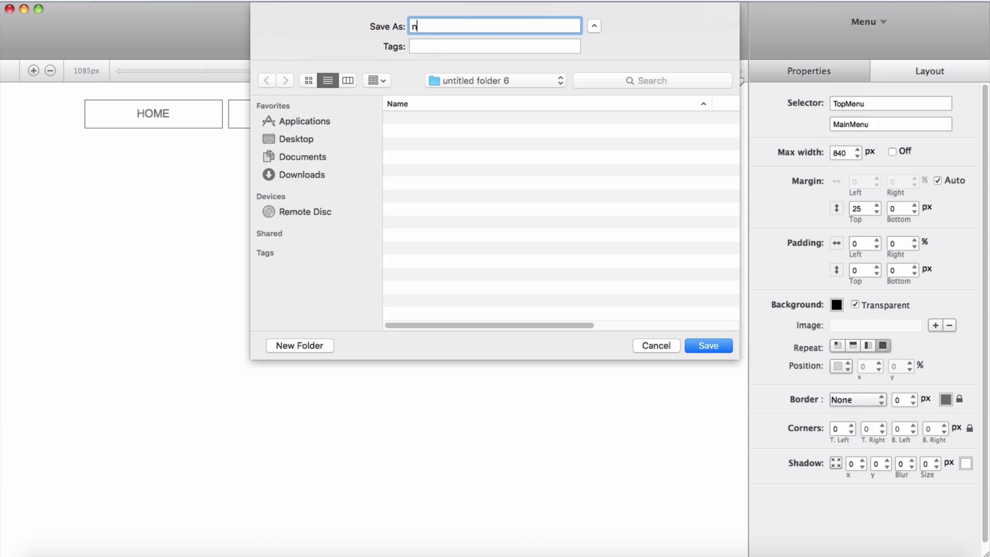
{"action": "type", "text": "Main-Menu"}
{"action": "left_click", "coordinate": [708, 345]}
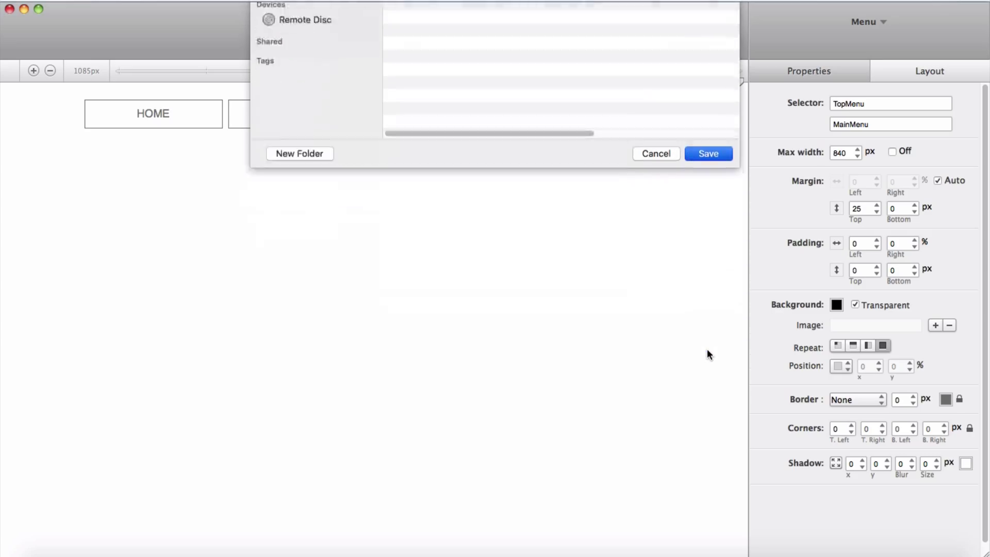
{"action": "key", "text": "super+e"}
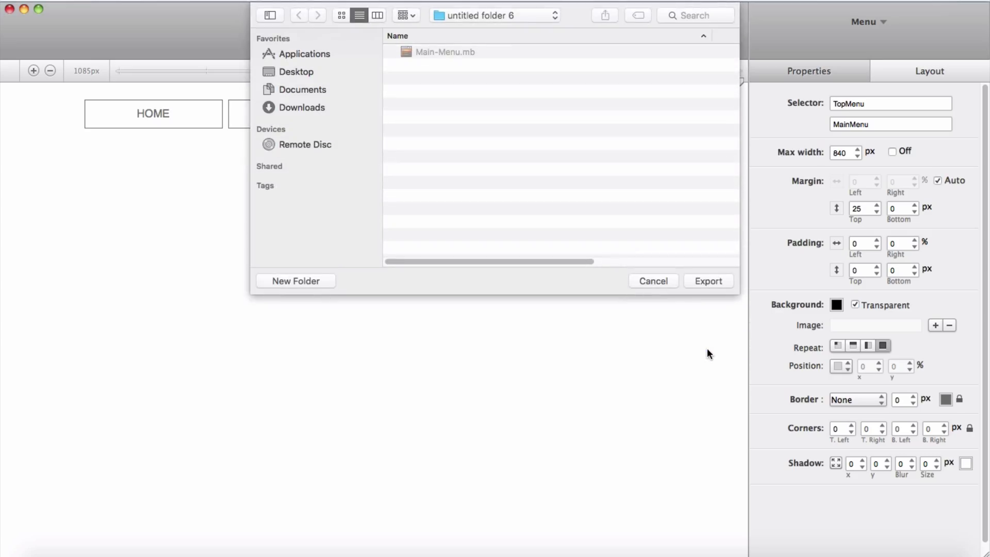
- Export the menu to Main-Menu_exported inside untitled folder 6
{"action": "left_click", "coordinate": [707, 281]}
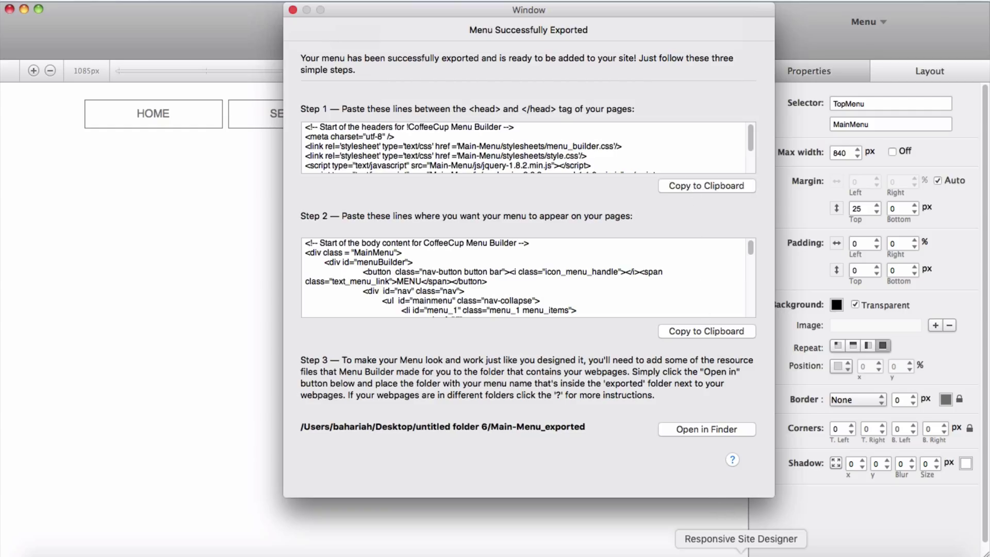
- Paste the Menu Builder header code (tinynav.js, mb.js) into the Index page's Head field
{"action": "left_click", "coordinate": [741, 550]}
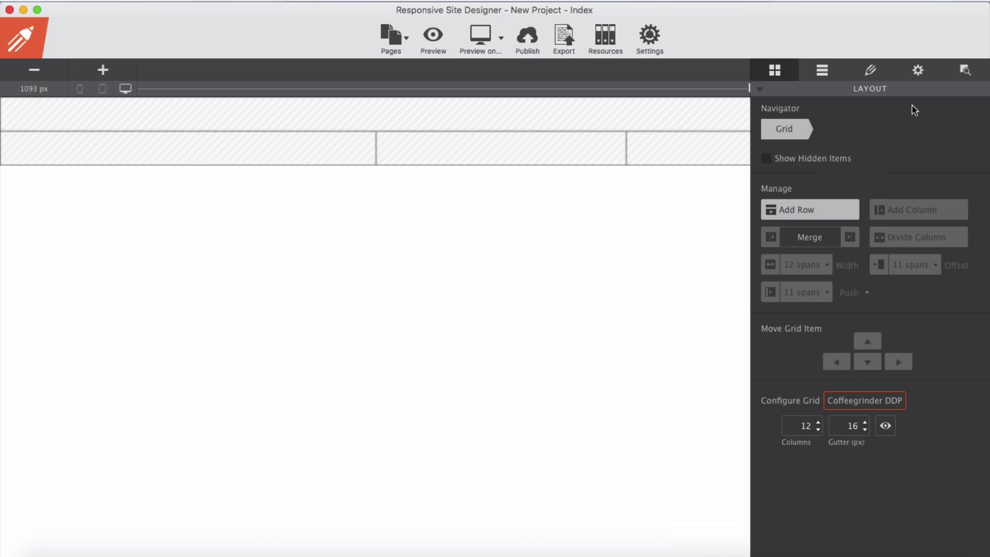
{"action": "left_click", "coordinate": [917, 75]}
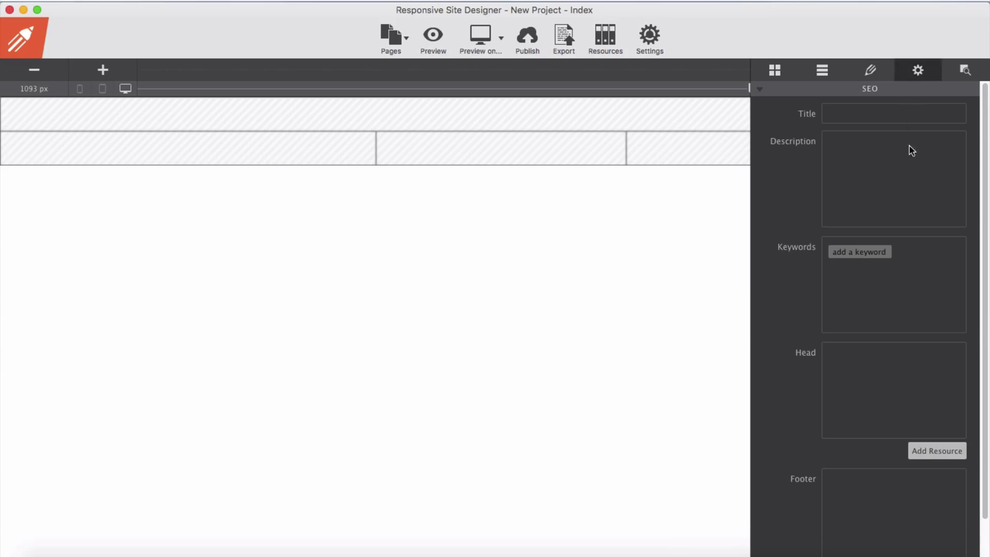
{"action": "left_click", "coordinate": [860, 360]}
{"action": "key", "text": "super+v"}
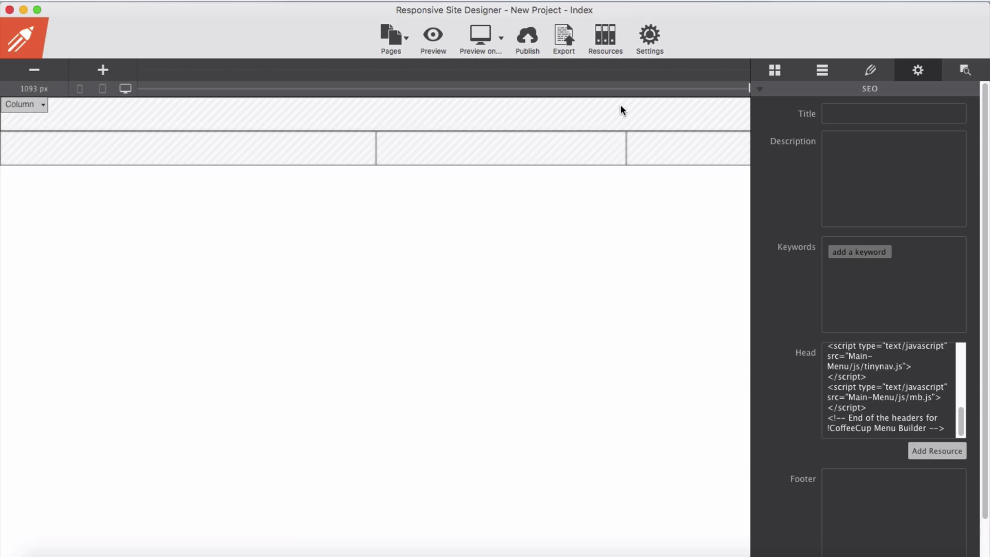
{"action": "left_click", "coordinate": [773, 72]}
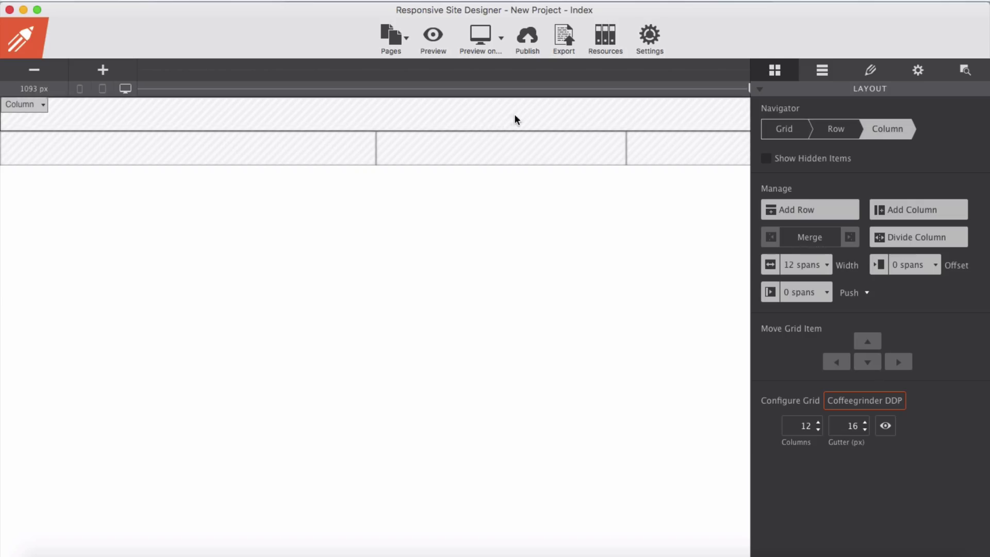
- Add an HTML Element to the page's top row, then return to Menu Builder's body code
{"action": "left_click", "coordinate": [822, 76]}
{"action": "left_click_drag", "start_coordinate": [807, 356], "coordinate": [592, 120]}
{"action": "left_click", "coordinate": [591, 120]}
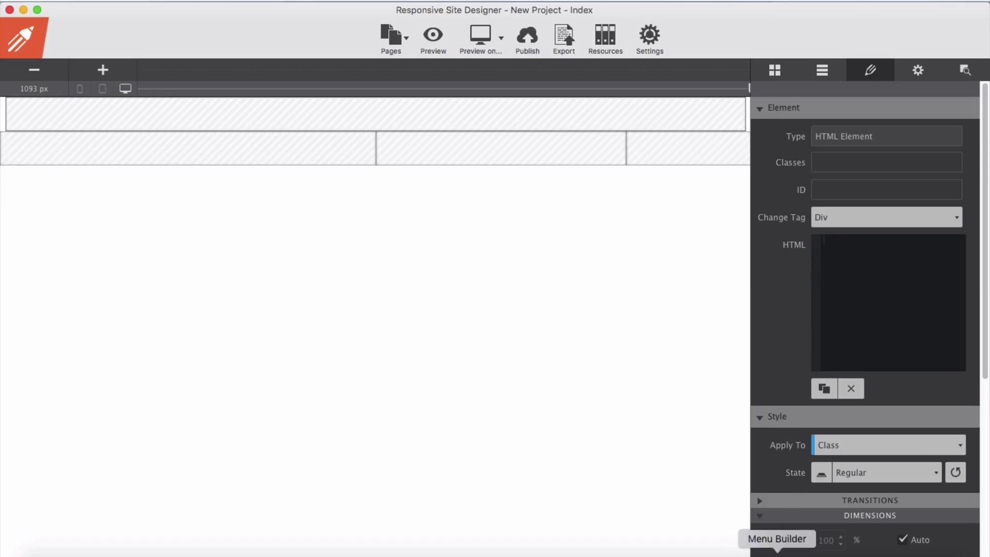
{"action": "left_click", "coordinate": [777, 554]}
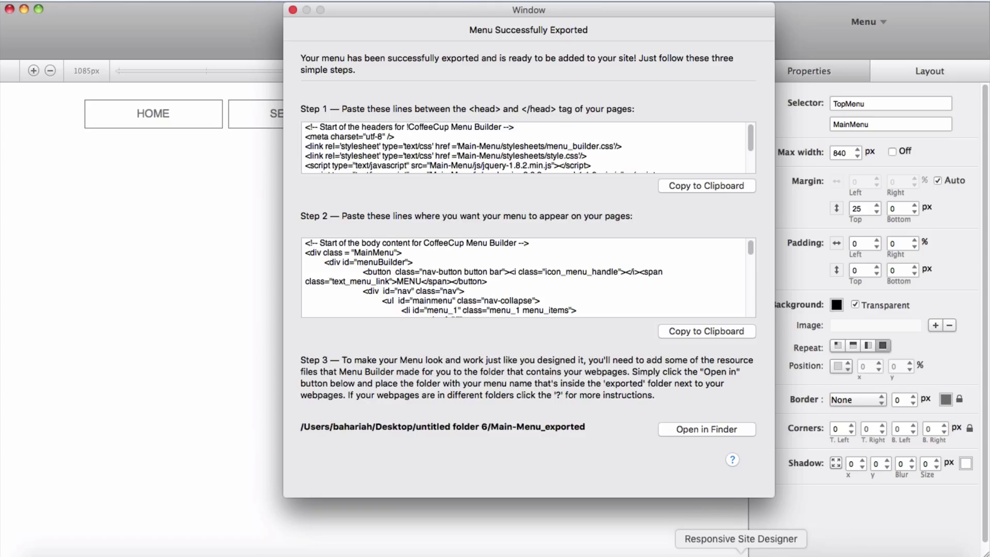
- Paste the menu's body code into the HTML Element and open the Resources manager
{"action": "left_click", "coordinate": [741, 554]}
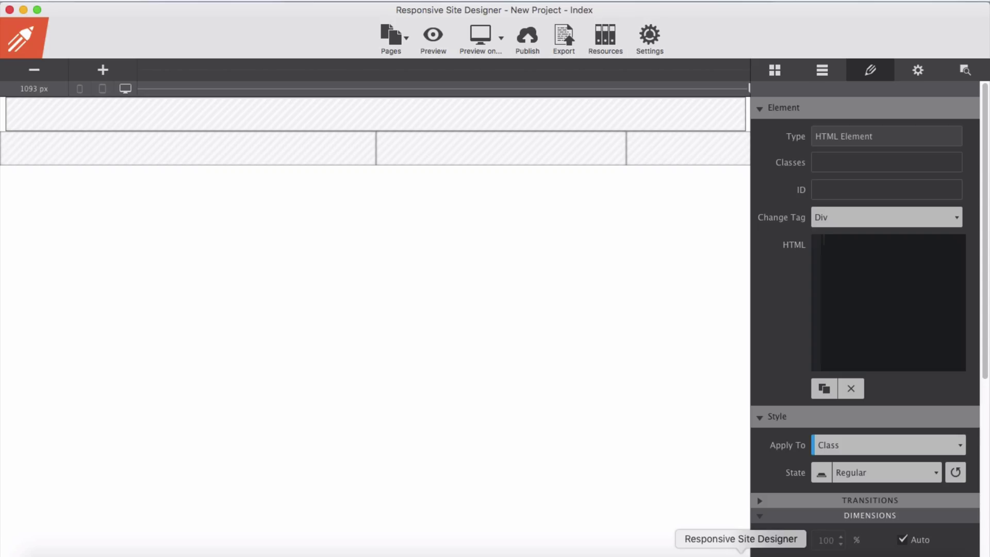
{"action": "left_click", "coordinate": [840, 263]}
{"action": "key", "text": "super+v"}
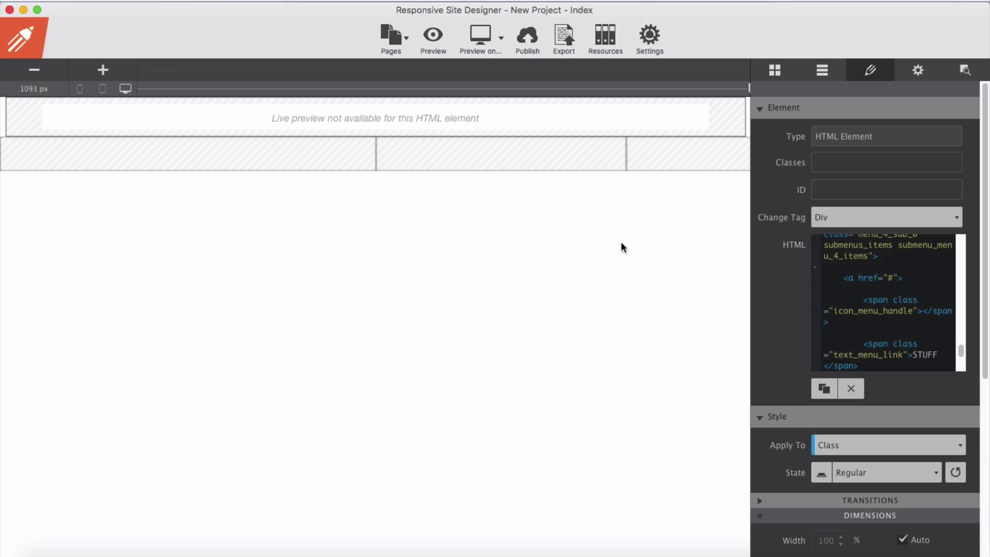
{"action": "left_click", "coordinate": [609, 41]}
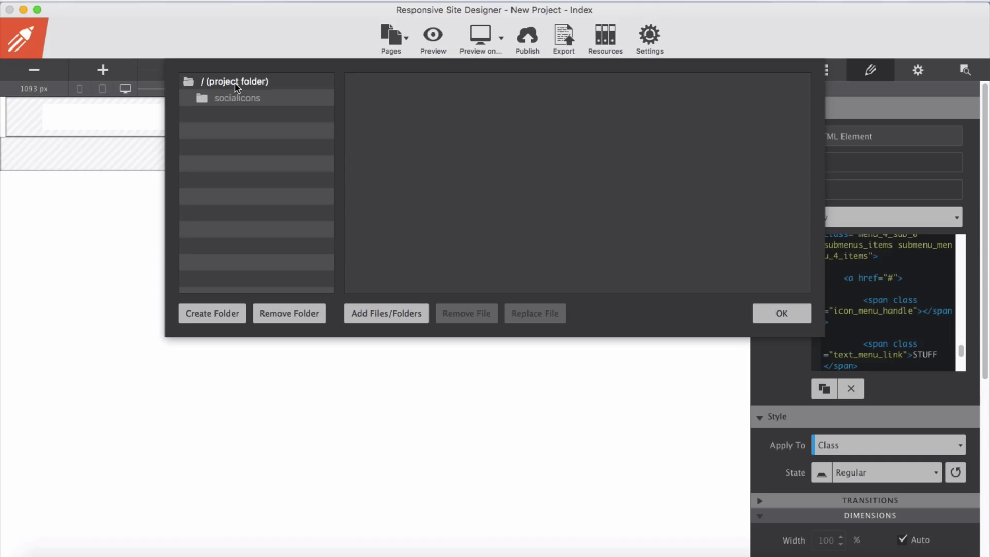
- Browse into Main-Menu_exported via Add Files/Folders and move Main-Menu.html to the Trash
{"action": "left_click", "coordinate": [383, 320]}
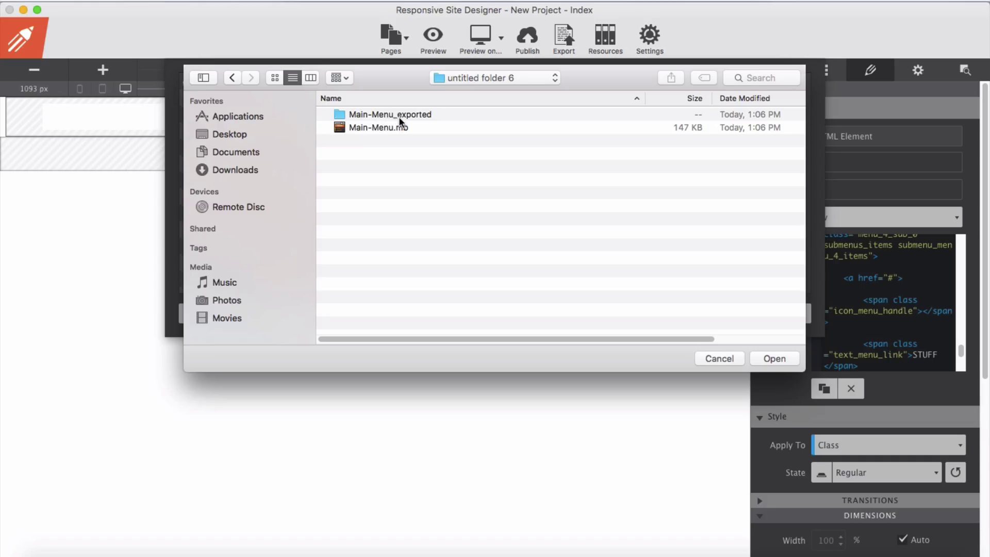
{"action": "double_click", "coordinate": [399, 116]}
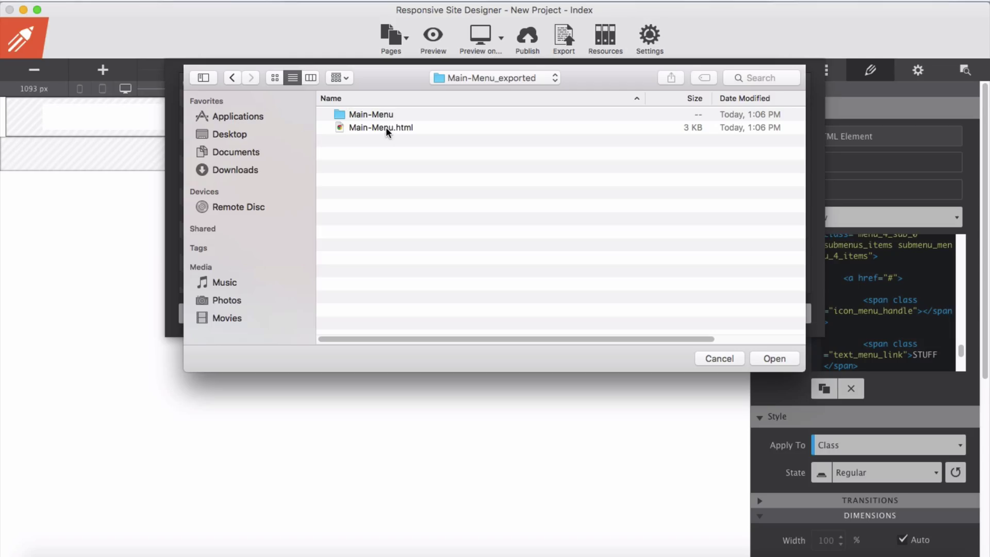
{"action": "left_click", "coordinate": [386, 128]}
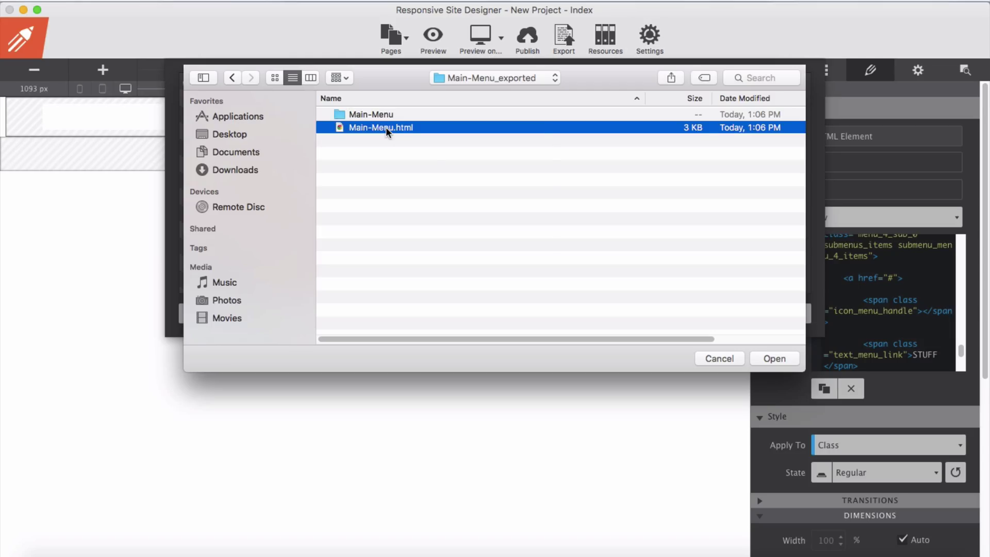
{"action": "right_click", "coordinate": [386, 127]}
{"action": "left_click", "coordinate": [403, 148]}
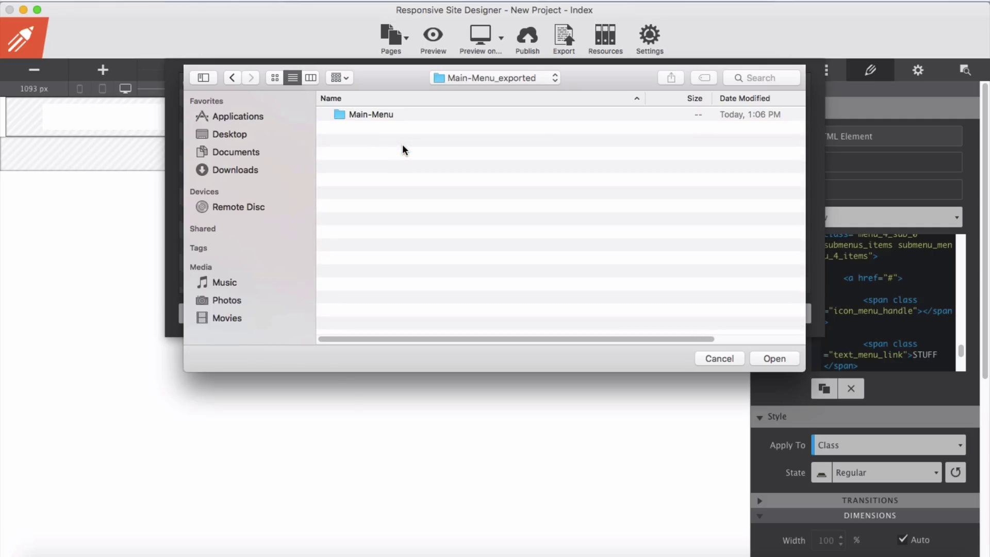
- Inspect the Main-Menu folder's contents, then select that folder for import
{"action": "left_click", "coordinate": [373, 114]}
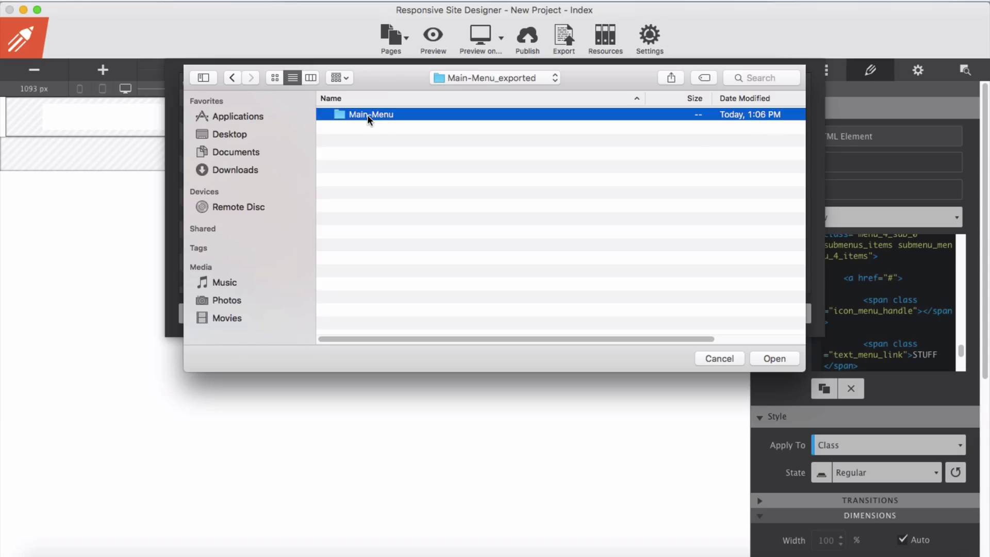
{"action": "double_click", "coordinate": [368, 114]}
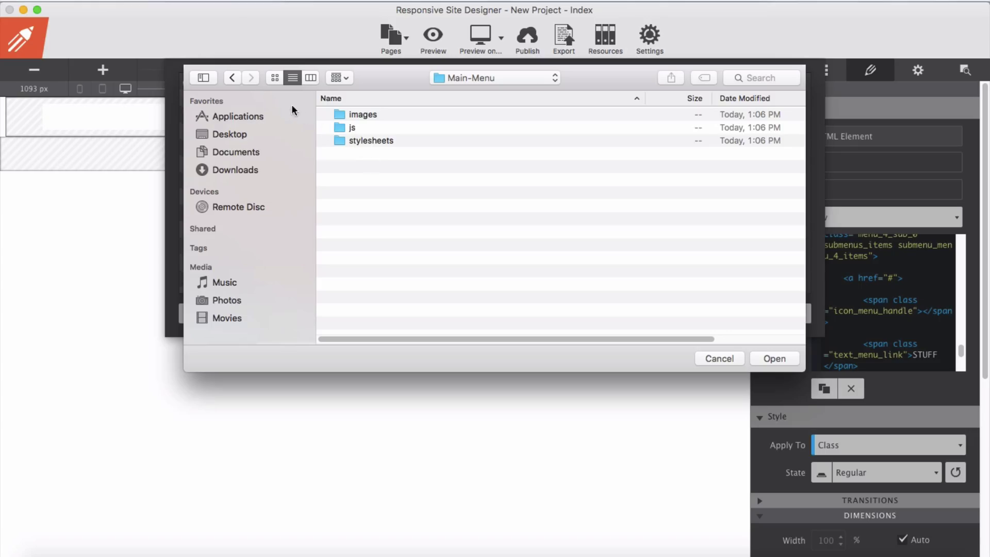
{"action": "left_click", "coordinate": [233, 78]}
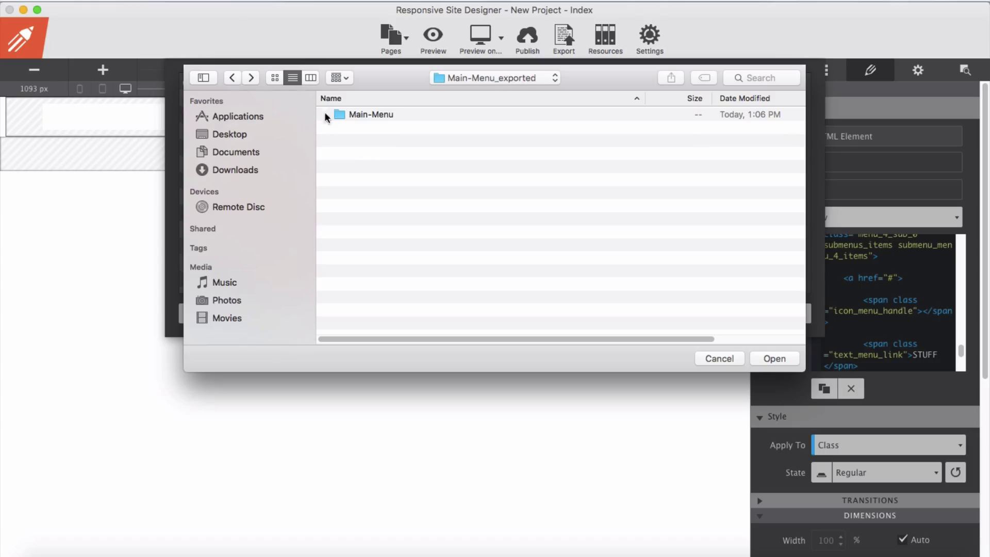
{"action": "left_click", "coordinate": [363, 114]}
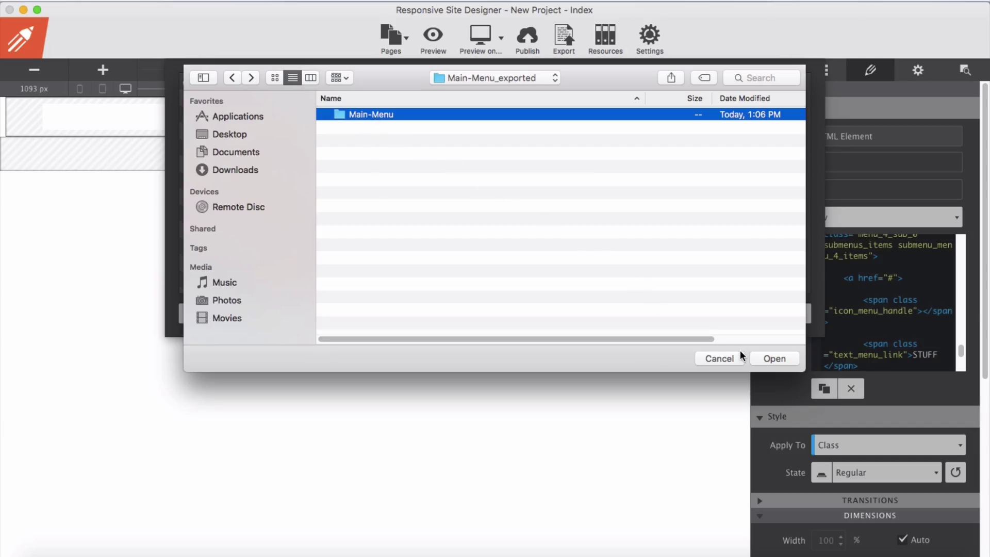
- Import the Main-Menu folder, check its images, js and stylesheets, and close Resources
{"action": "left_click", "coordinate": [775, 359]}
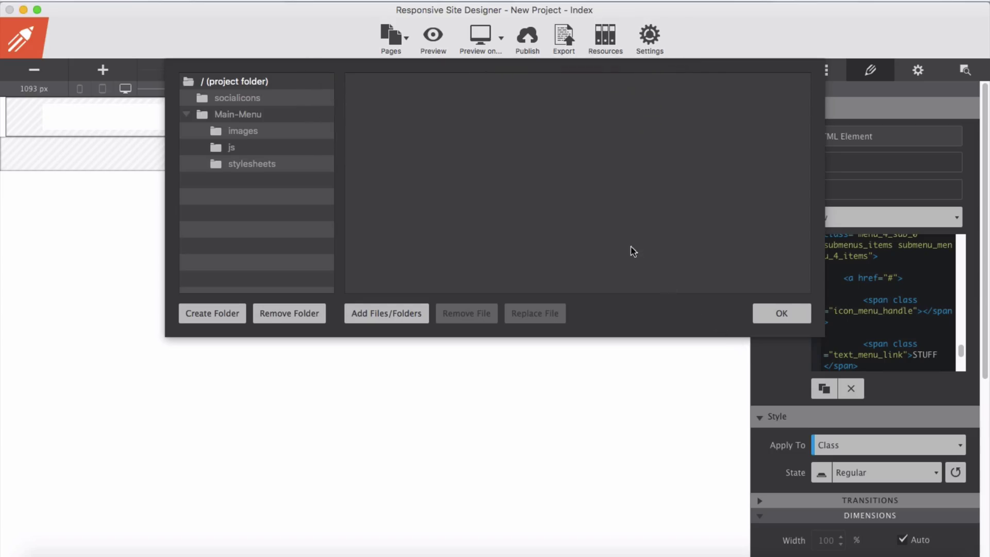
{"action": "left_click", "coordinate": [234, 120]}
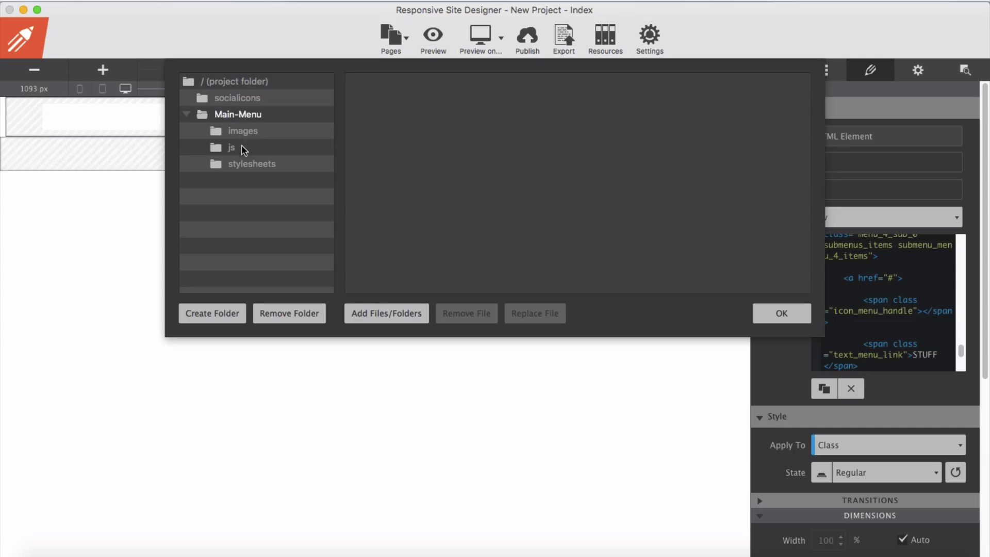
{"action": "left_click", "coordinate": [187, 115]}
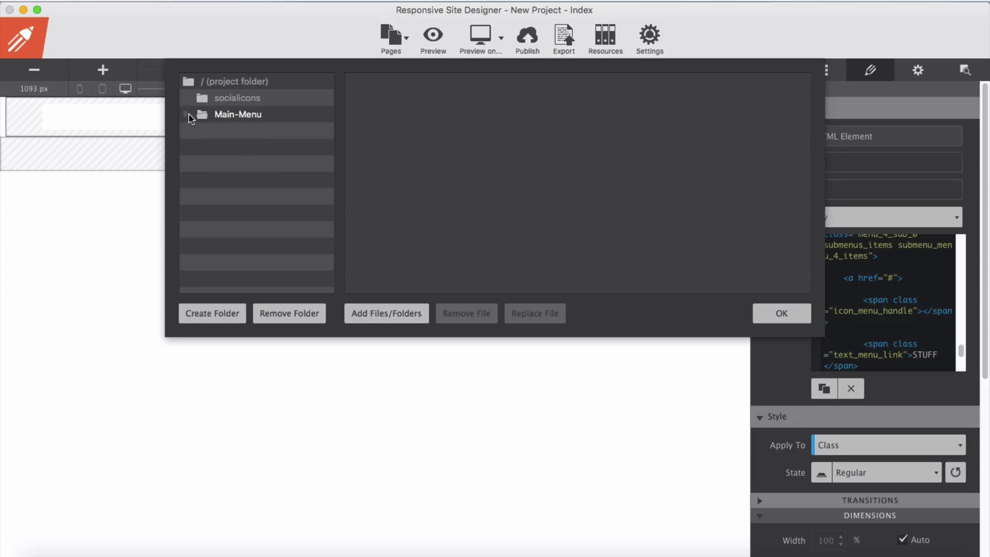
{"action": "left_click", "coordinate": [188, 116]}
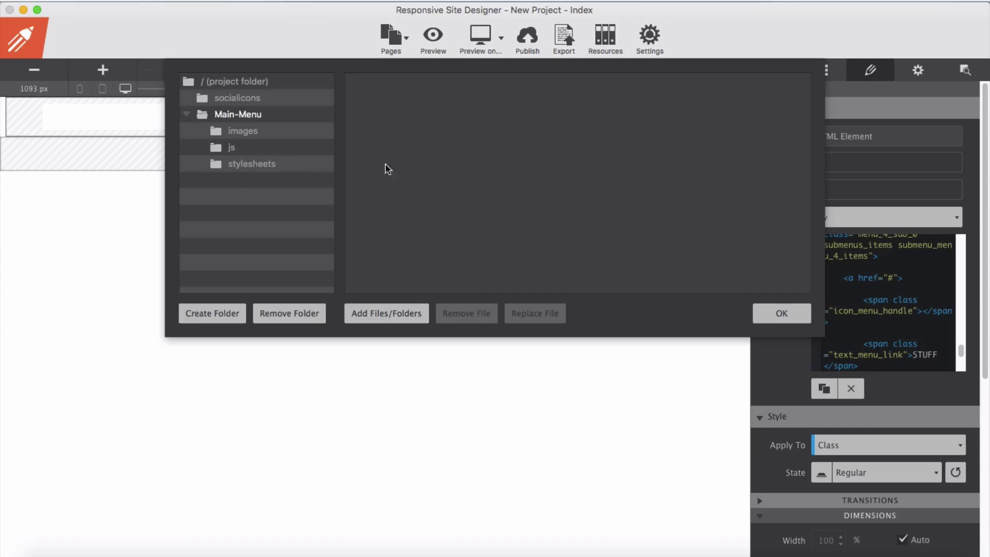
{"action": "left_click", "coordinate": [776, 315]}
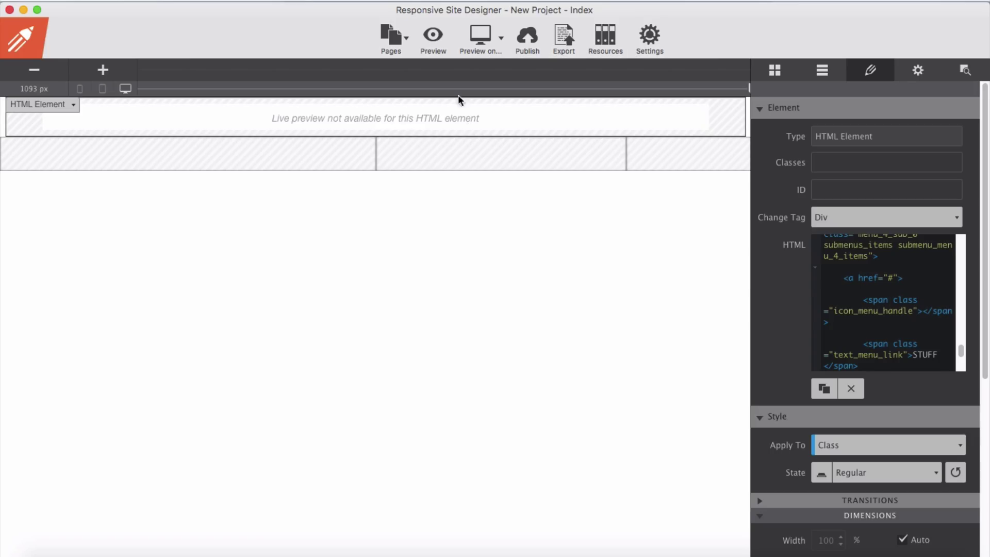
- Toggle the in-app preview on and off, then choose to preview in Google Chrome
{"action": "left_click", "coordinate": [434, 41]}
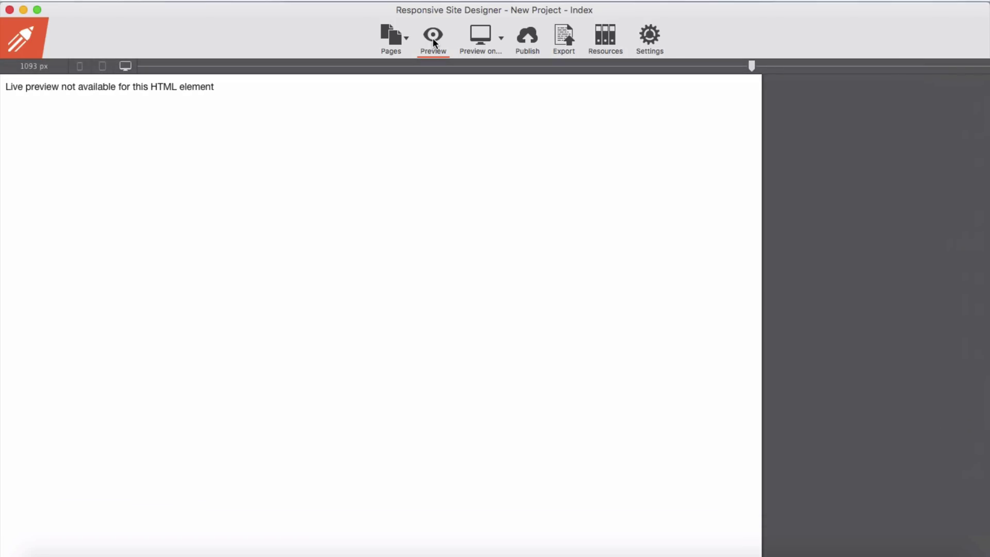
{"action": "left_click", "coordinate": [434, 43]}
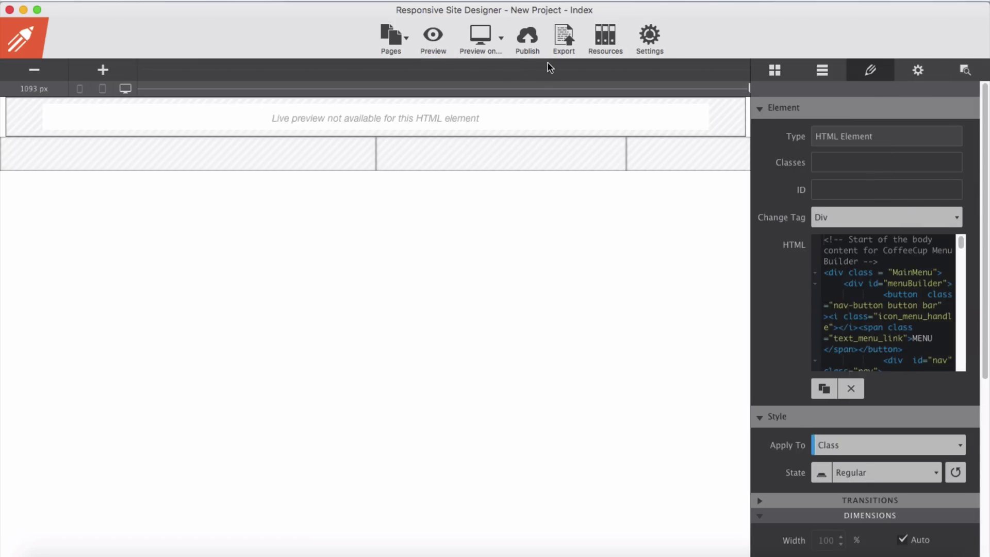
{"action": "left_click", "coordinate": [501, 38]}
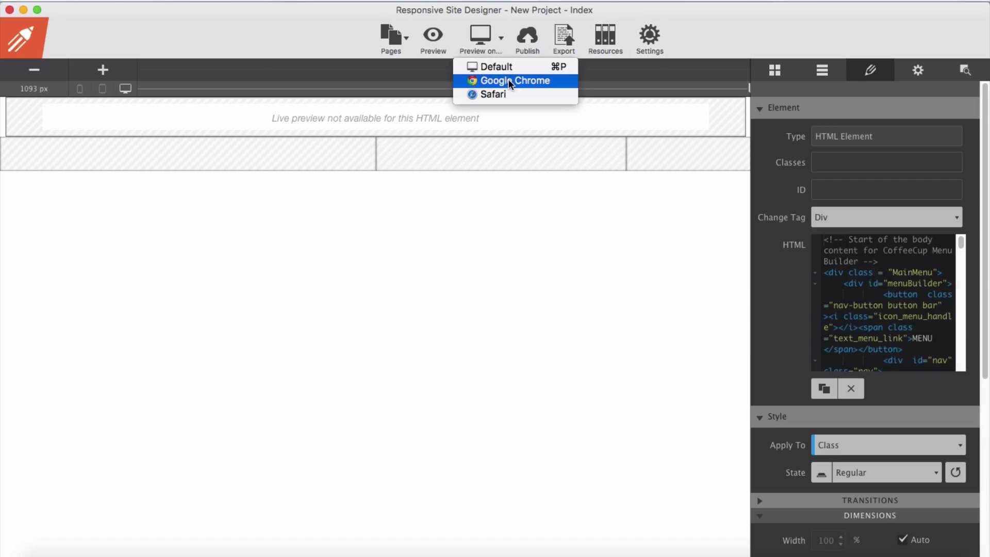